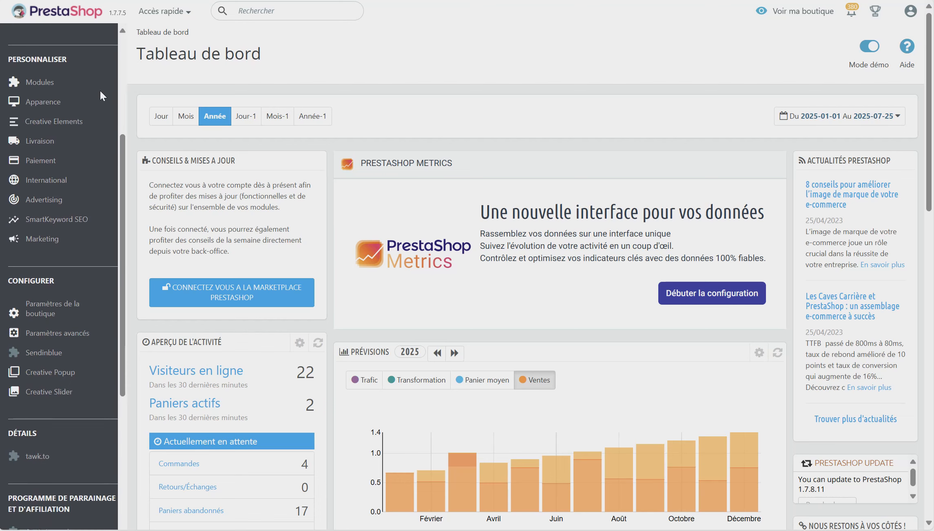
Open Paramètres avancés > Équipe from the sidebar to reach the Employés list.
{"action": "scroll", "coordinate": [100, 91], "scroll_direction": "down", "scroll_amount": 1}
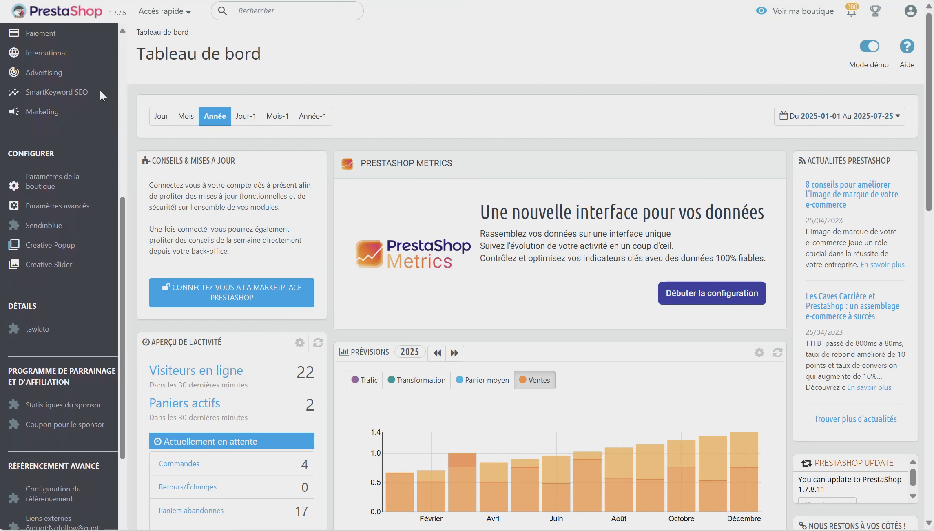
{"action": "scroll", "coordinate": [100, 91], "scroll_direction": "down", "scroll_amount": 1}
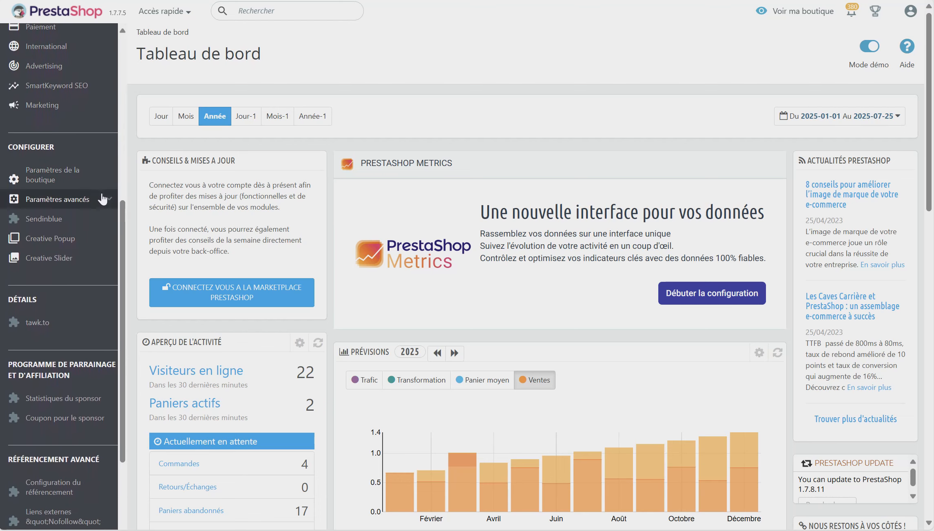
{"action": "mouse_move", "coordinate": [106, 204]}
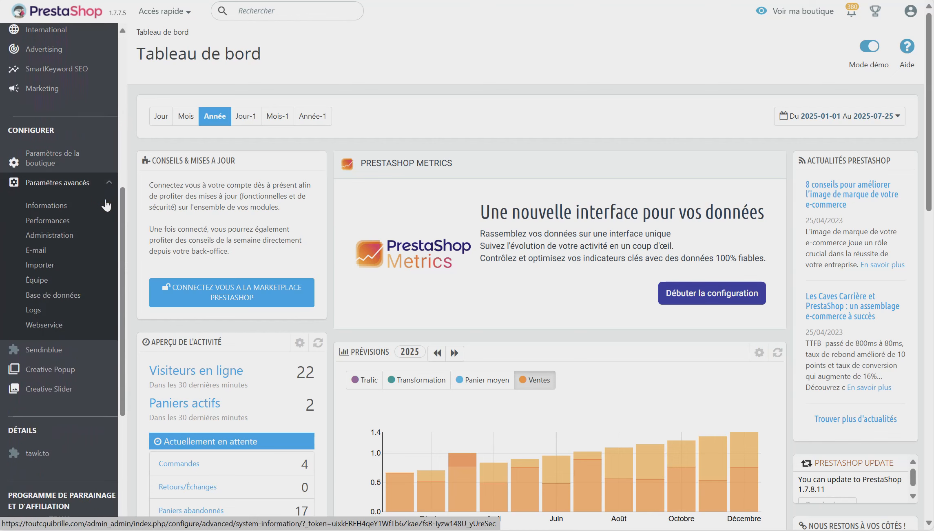
{"action": "scroll", "coordinate": [104, 204], "scroll_direction": "down", "scroll_amount": 1}
{"action": "left_click", "coordinate": [61, 289]}
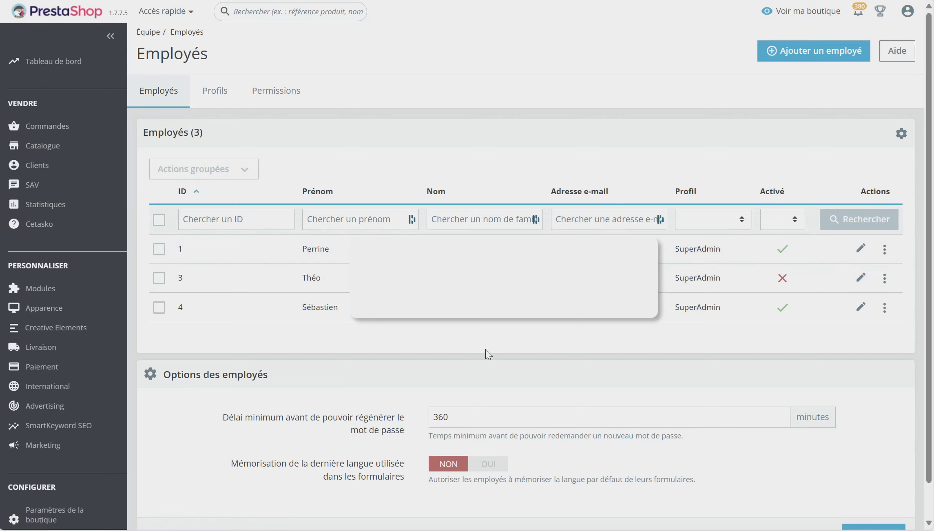
Clear the accidental title selection on the Employés page.
{"action": "double_click", "coordinate": [159, 51]}
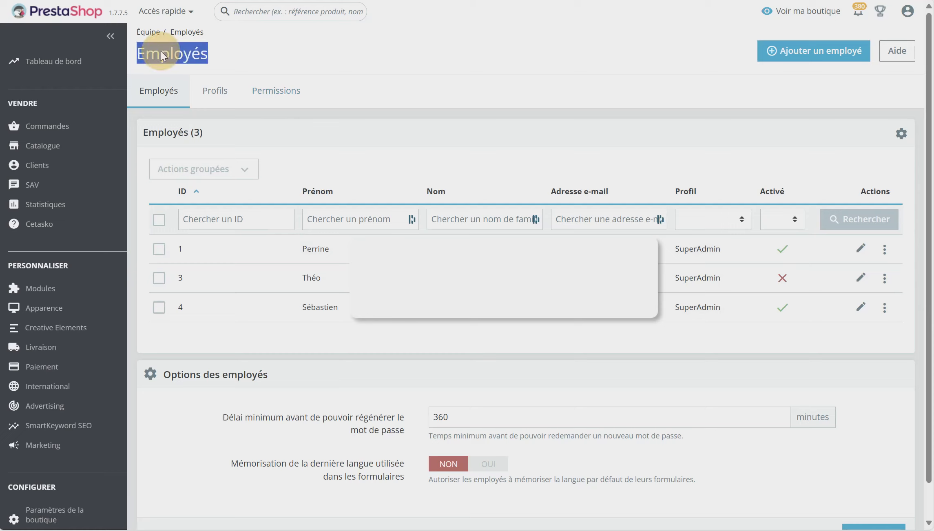
{"action": "left_click", "coordinate": [293, 60]}
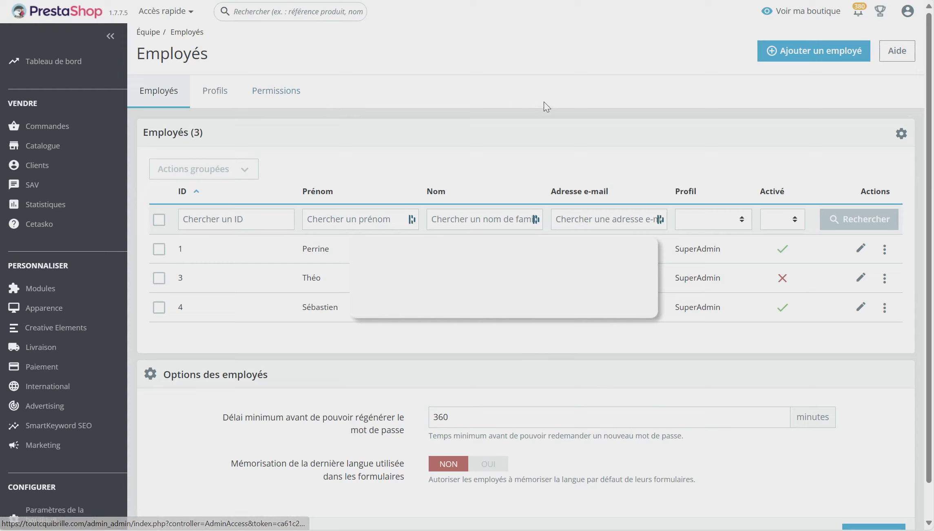
{"action": "left_click", "coordinate": [262, 96]}
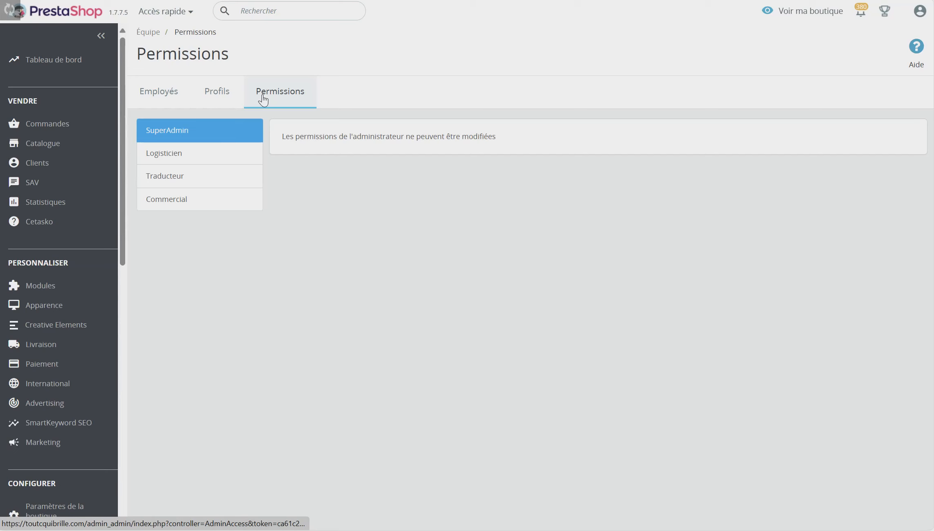
{"action": "left_click", "coordinate": [238, 161]}
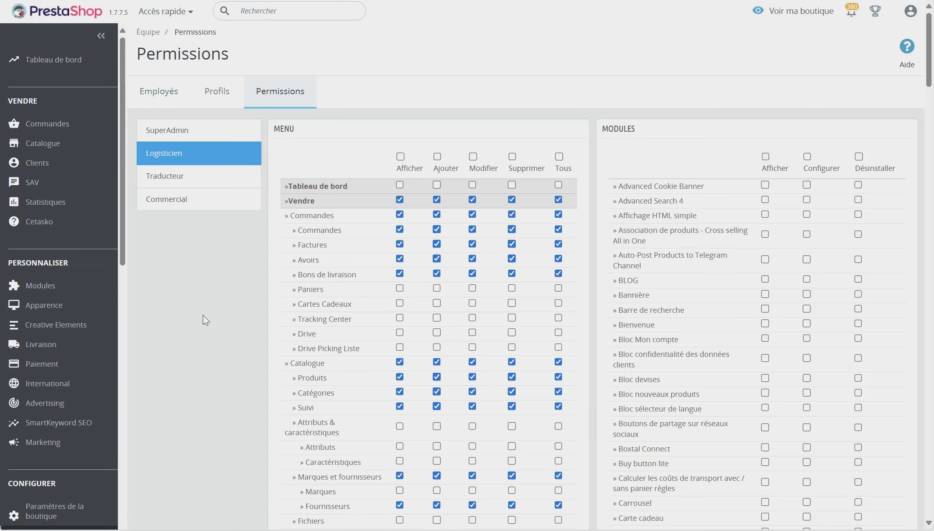
{"action": "scroll", "coordinate": [431, 322], "scroll_direction": "down", "scroll_amount": 20}
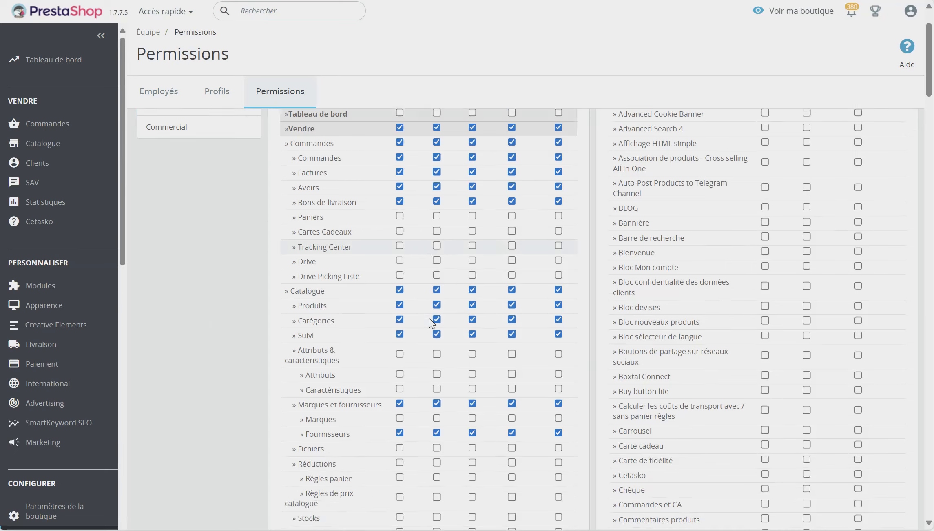
{"action": "scroll", "coordinate": [430, 323], "scroll_direction": "down", "scroll_amount": 15}
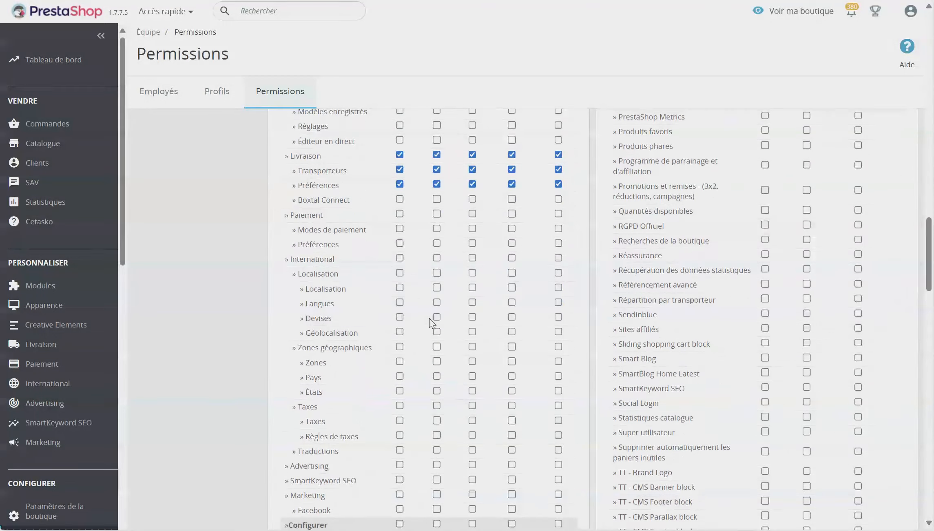
{"action": "scroll", "coordinate": [432, 323], "scroll_direction": "up", "scroll_amount": 20}
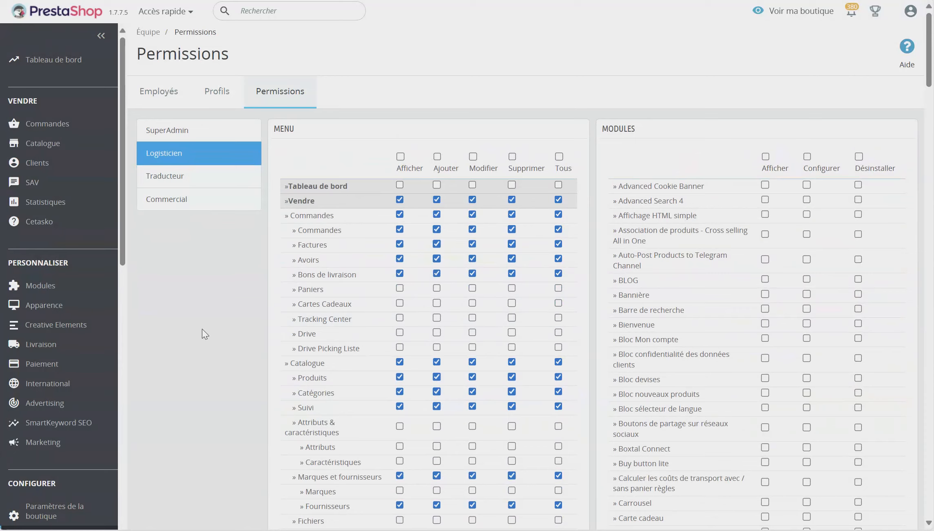
{"action": "left_click", "coordinate": [169, 102]}
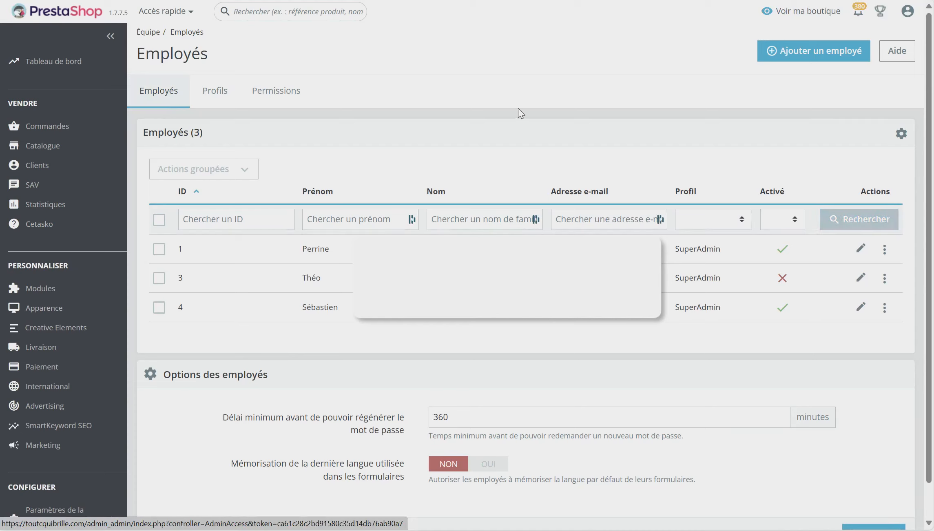
Start a new employee and enter their first and last name.
{"action": "left_click", "coordinate": [804, 53]}
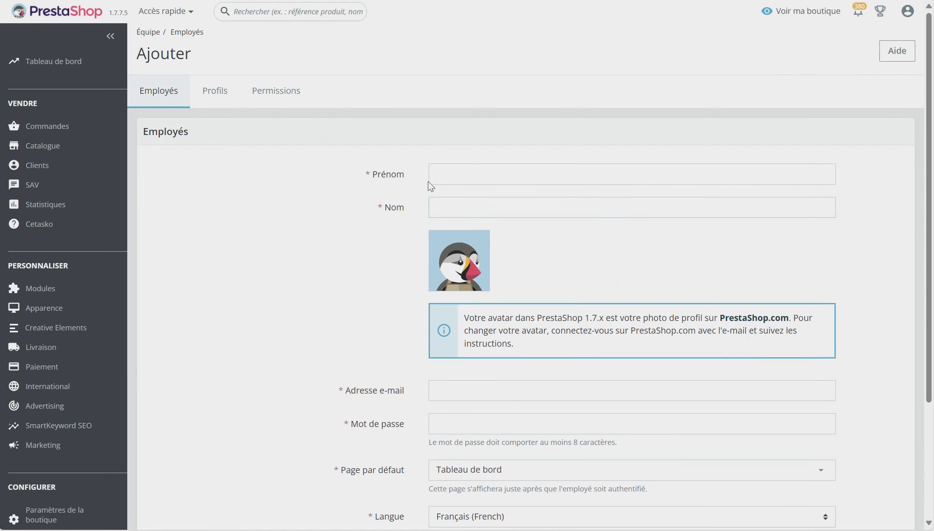
{"action": "left_click", "coordinate": [441, 179]}
{"action": "key", "text": "Tab"}
Enter the employee's e-mail address and paste the account password.
{"action": "scroll", "coordinate": [308, 263], "scroll_direction": "down", "scroll_amount": 3}
{"action": "left_click", "coordinate": [467, 265]}
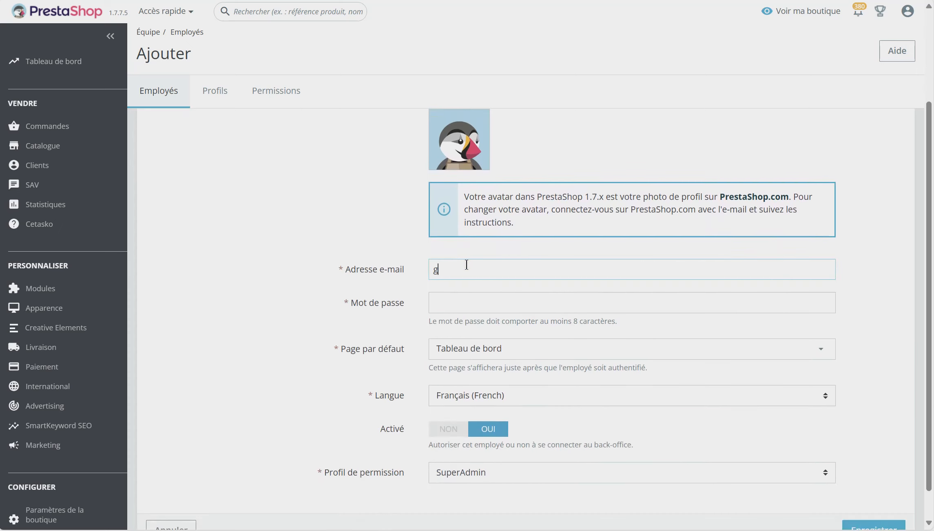
{"action": "left_click", "coordinate": [467, 303]}
{"action": "key", "text": "ctrl+v"}
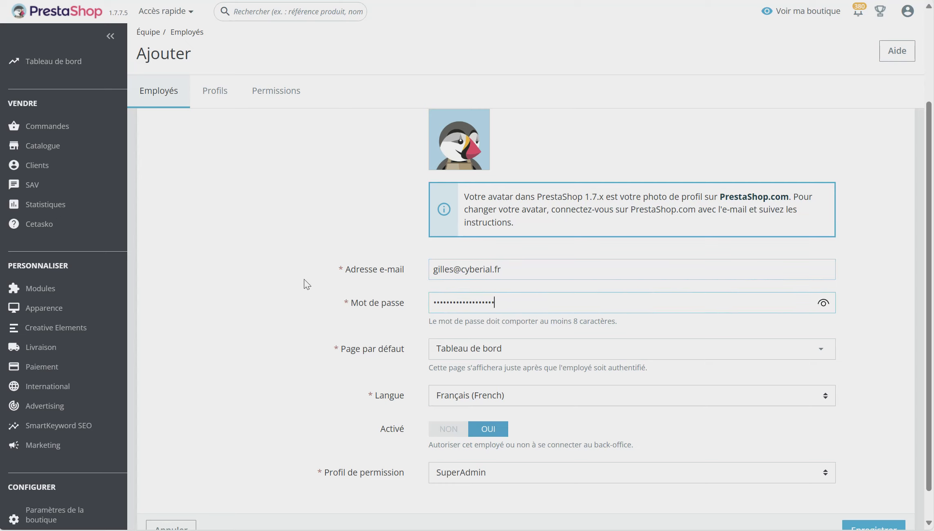
Keep the SuperAdmin permission profile and save the new employee.
{"action": "scroll", "coordinate": [307, 284], "scroll_direction": "down", "scroll_amount": 1}
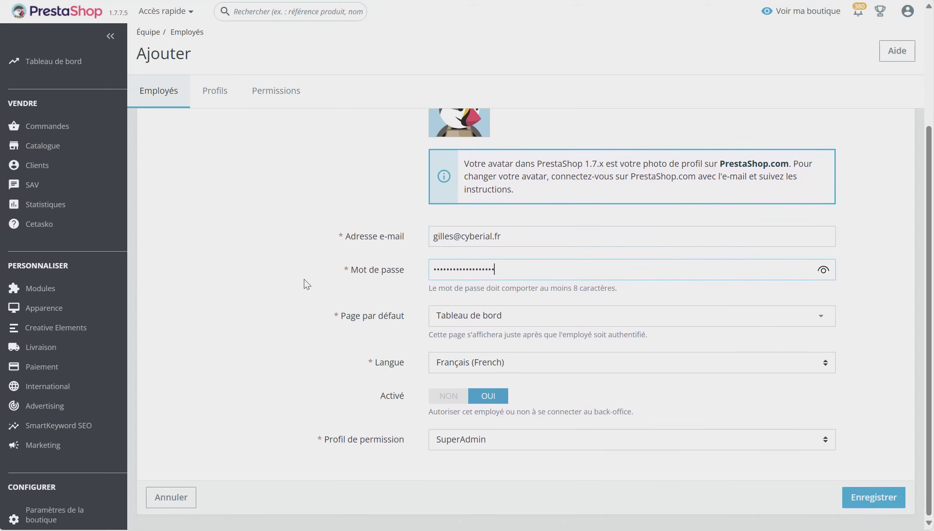
{"action": "left_click", "coordinate": [454, 446]}
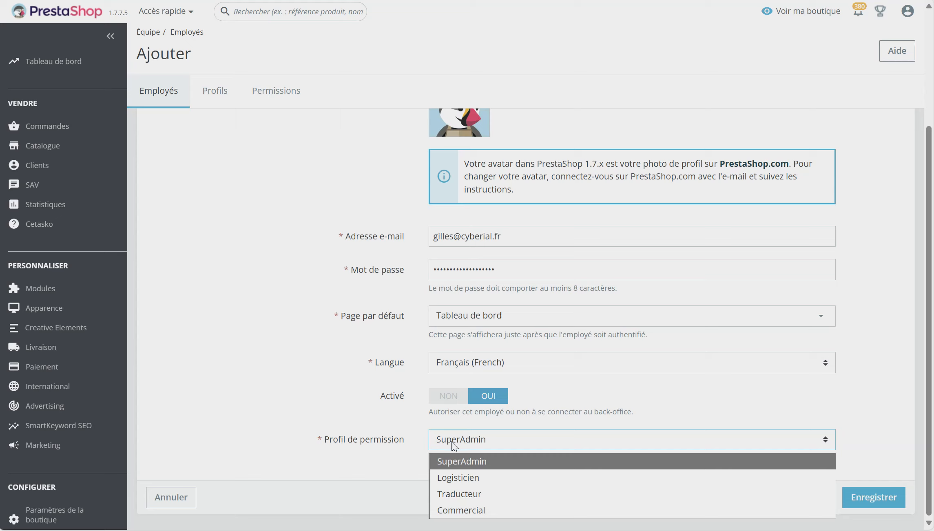
{"action": "left_click", "coordinate": [875, 391]}
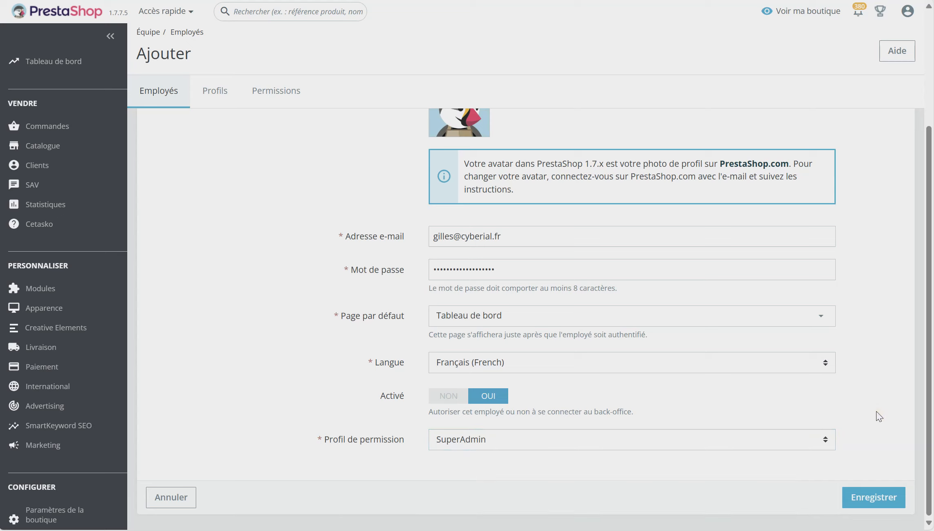
{"action": "left_click", "coordinate": [873, 505]}
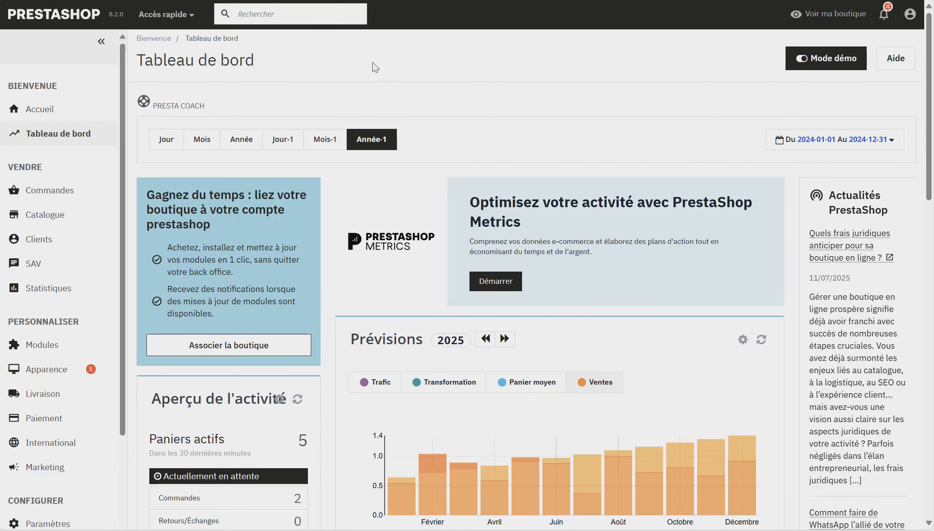
Expand Paramètres avancés in the 8.2.0 sidebar to reveal the Équipe entry.
{"action": "scroll", "coordinate": [375, 67], "scroll_direction": "down", "scroll_amount": 1}
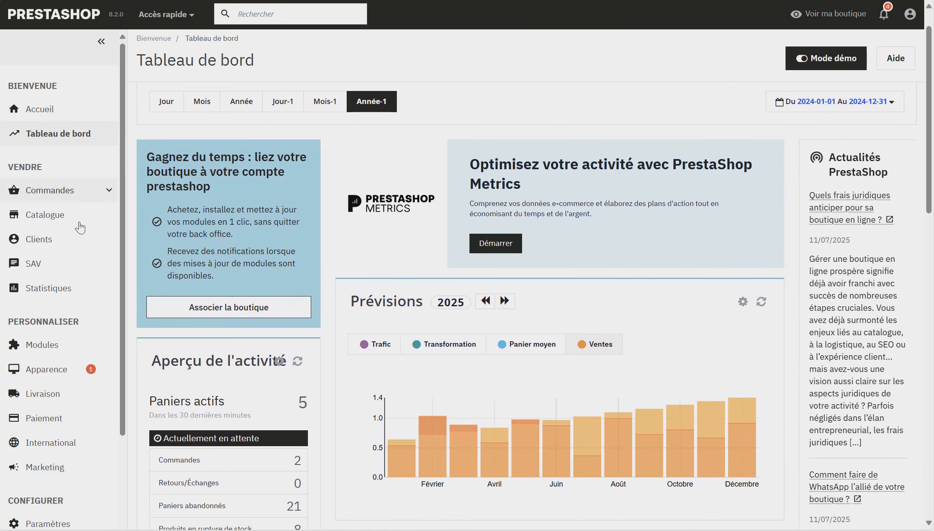
{"action": "scroll", "coordinate": [87, 245], "scroll_direction": "down", "scroll_amount": 1}
{"action": "scroll", "coordinate": [87, 249], "scroll_direction": "down", "scroll_amount": 3}
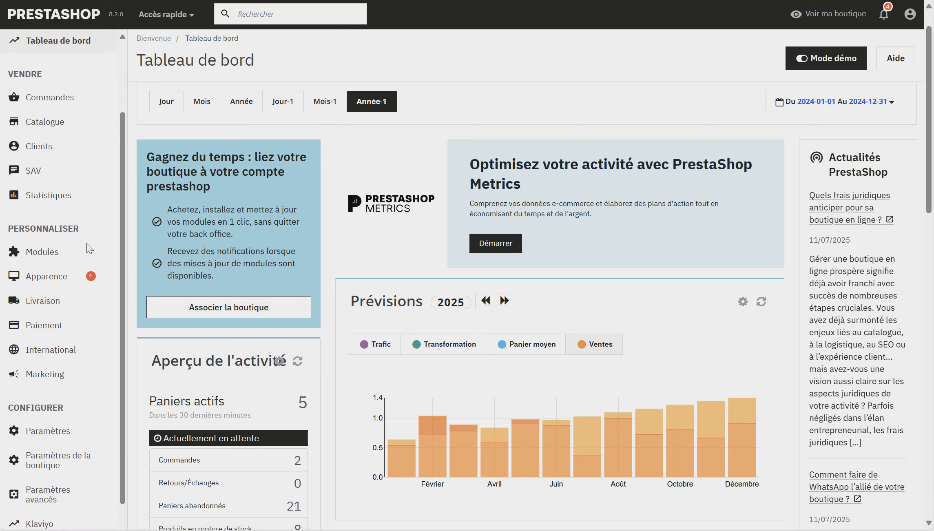
{"action": "left_click", "coordinate": [107, 449]}
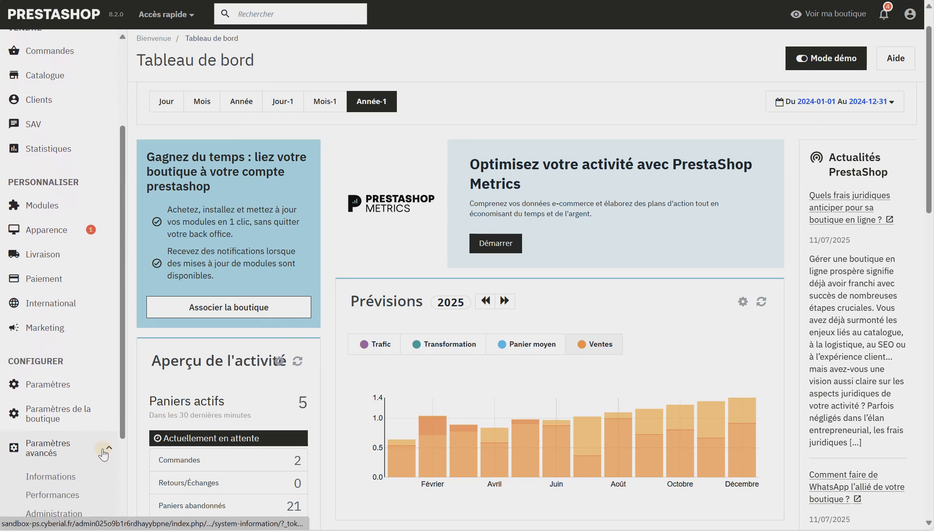
{"action": "scroll", "coordinate": [103, 453], "scroll_direction": "down", "scroll_amount": 2}
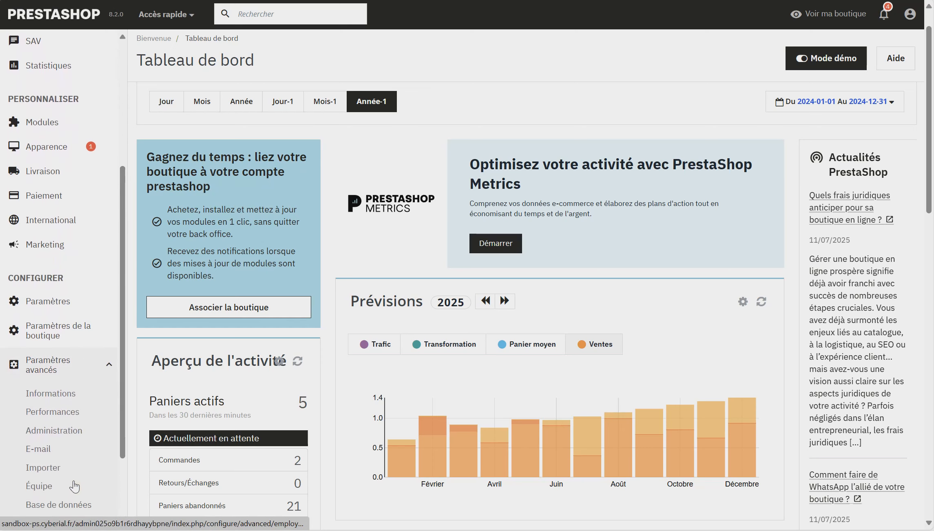
Open Équipe and start a new employee with Ajouter un employé.
{"action": "left_click", "coordinate": [47, 488]}
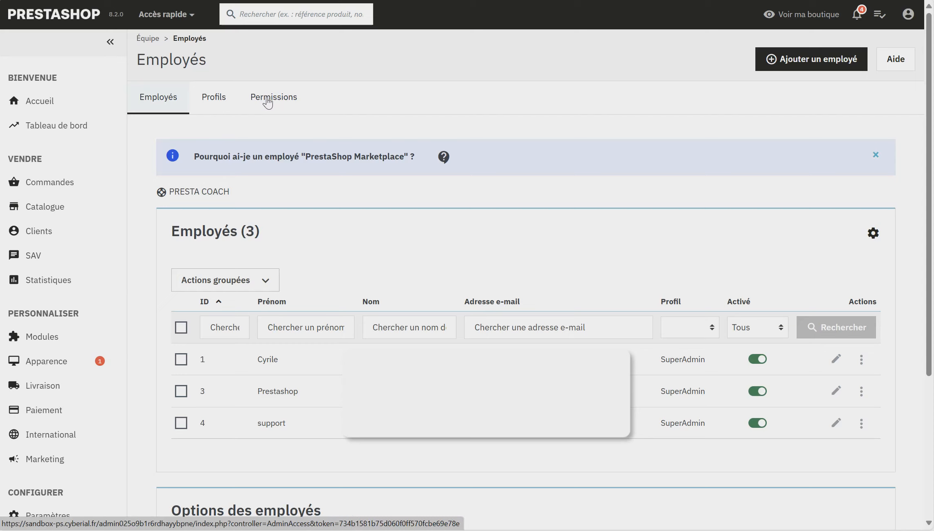
{"action": "left_click", "coordinate": [801, 65]}
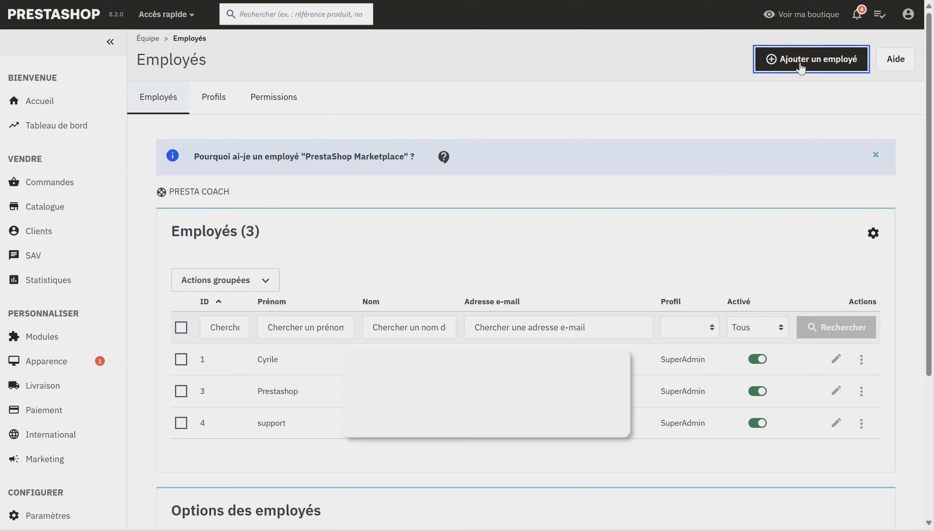
Enter the new employee's first and last name.
{"action": "left_click", "coordinate": [537, 232]}
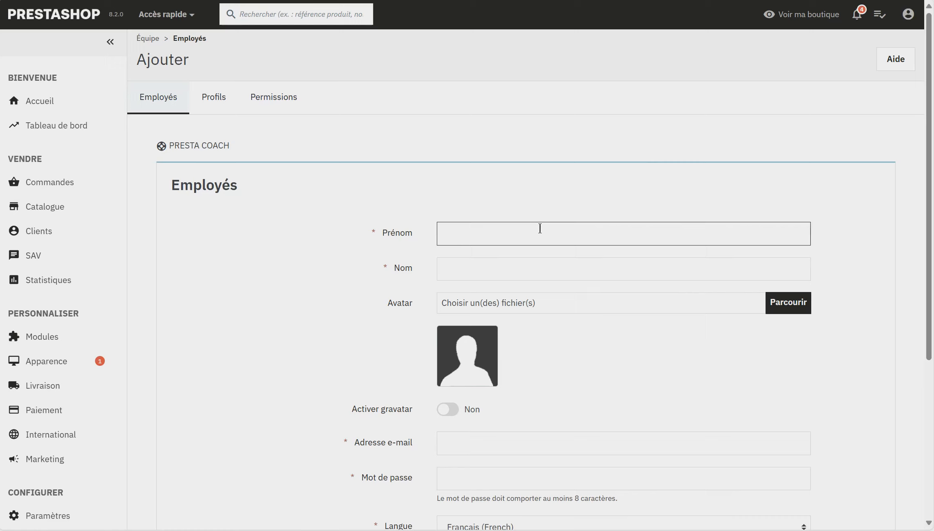
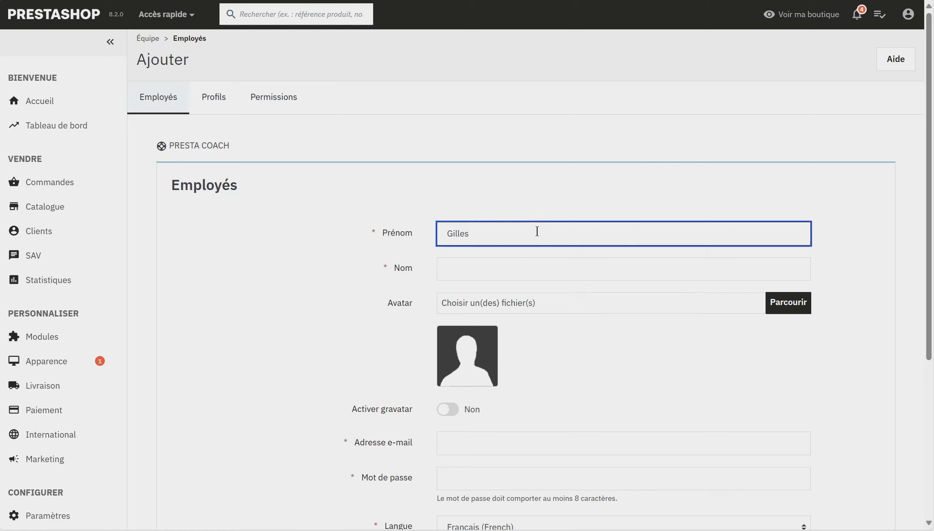
{"action": "key", "text": "Tab"}
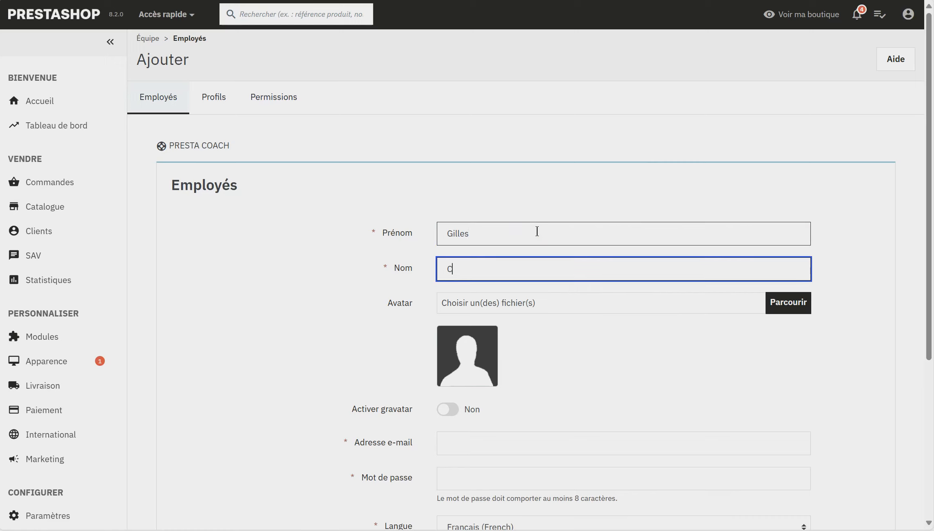
Fill in the employee's e-mail address further down the form.
{"action": "scroll", "coordinate": [538, 231], "scroll_direction": "down", "scroll_amount": 2}
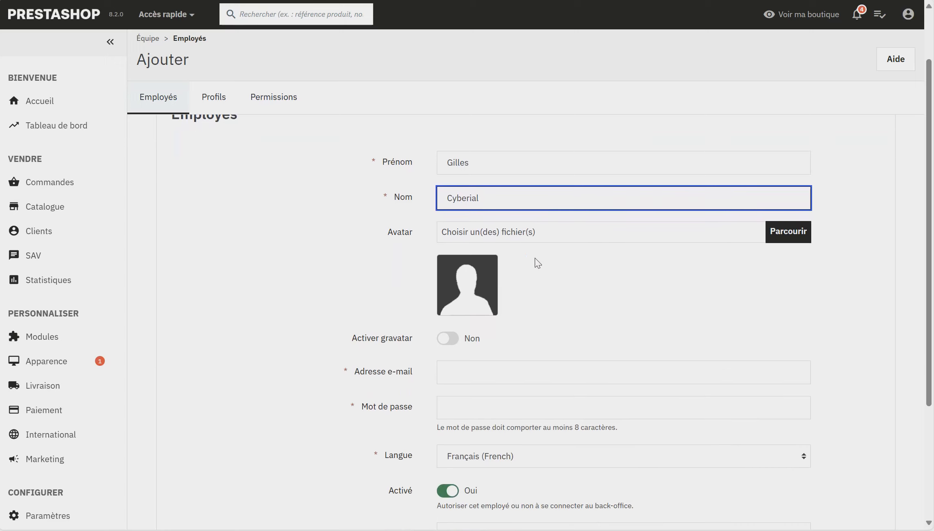
{"action": "scroll", "coordinate": [535, 271], "scroll_direction": "down", "scroll_amount": 1}
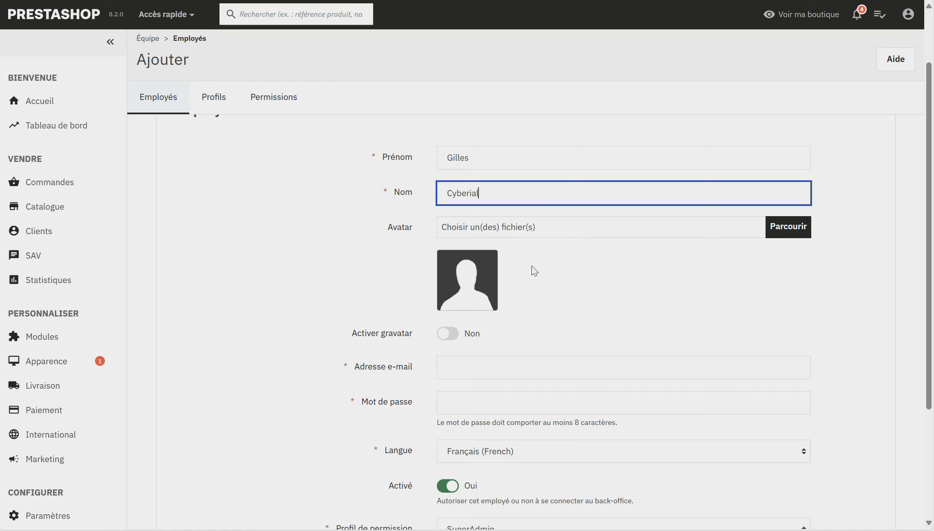
{"action": "scroll", "coordinate": [534, 271], "scroll_direction": "down", "scroll_amount": 1}
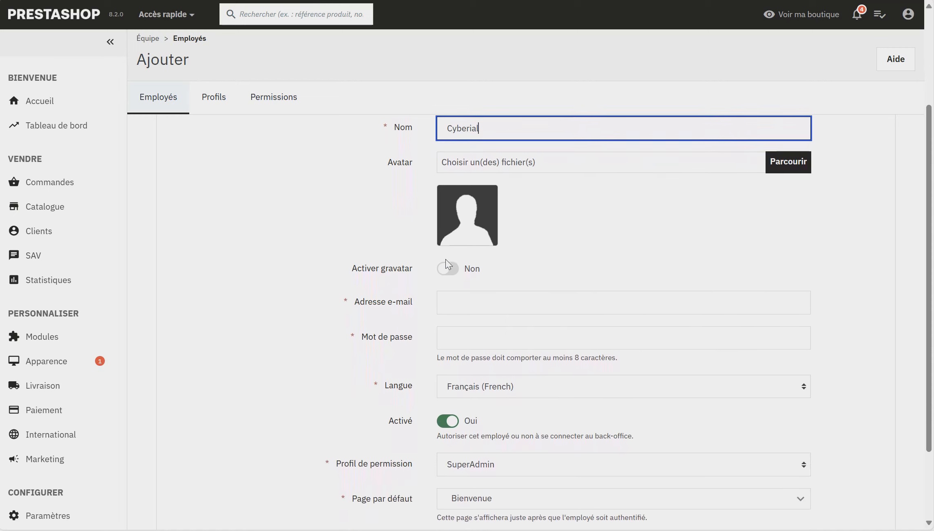
{"action": "scroll", "coordinate": [280, 277], "scroll_direction": "down", "scroll_amount": 2}
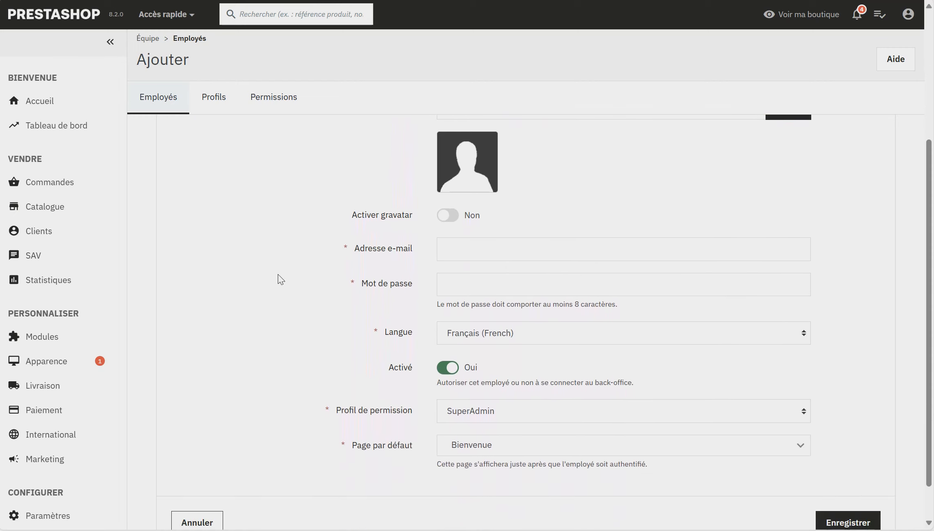
{"action": "left_click", "coordinate": [449, 253]}
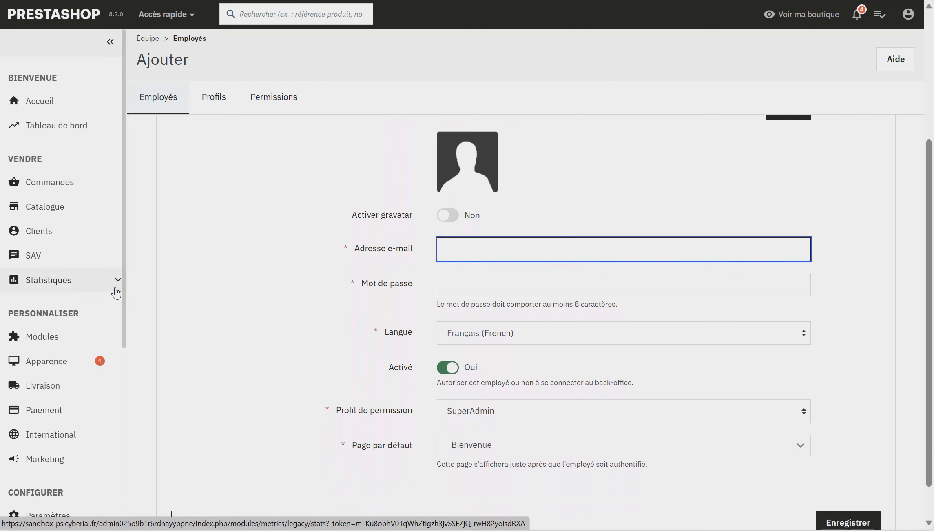
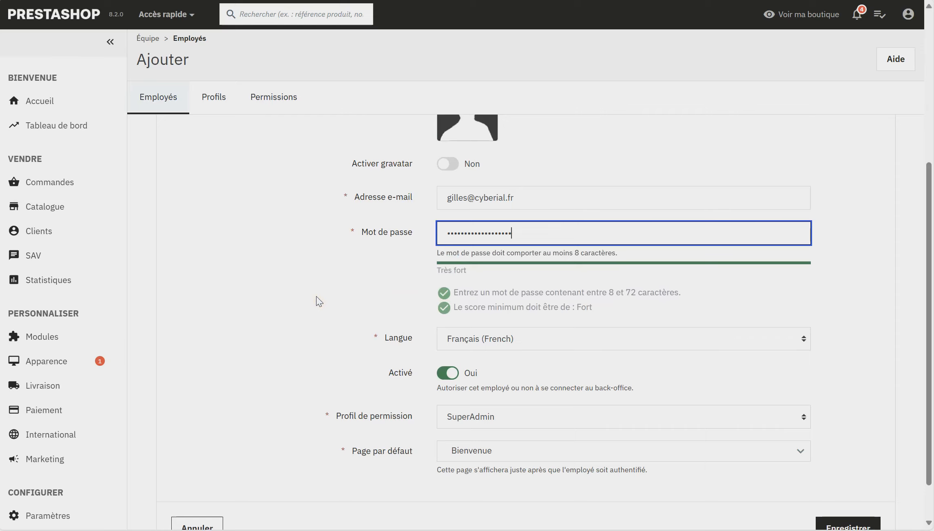
Keep the SuperAdmin permission profile and save the employee.
{"action": "scroll", "coordinate": [319, 302], "scroll_direction": "down", "scroll_amount": 2}
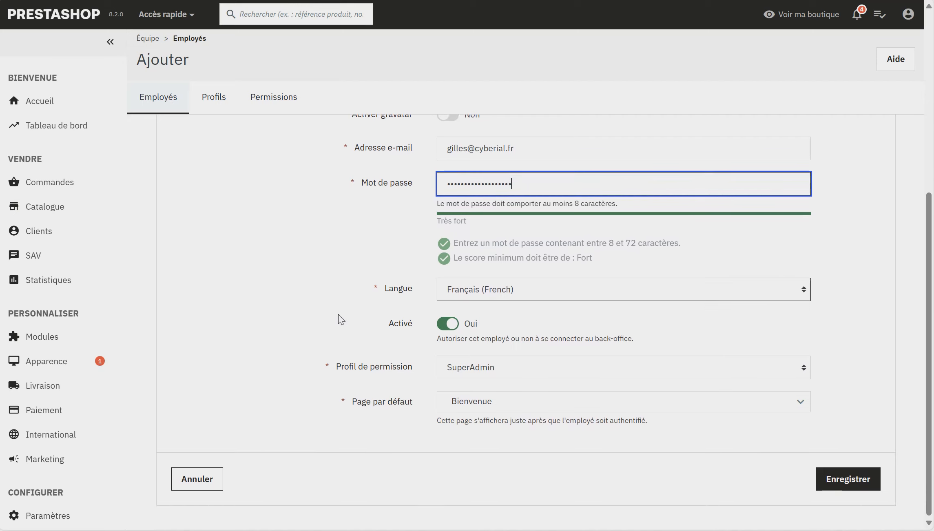
{"action": "left_click", "coordinate": [457, 372]}
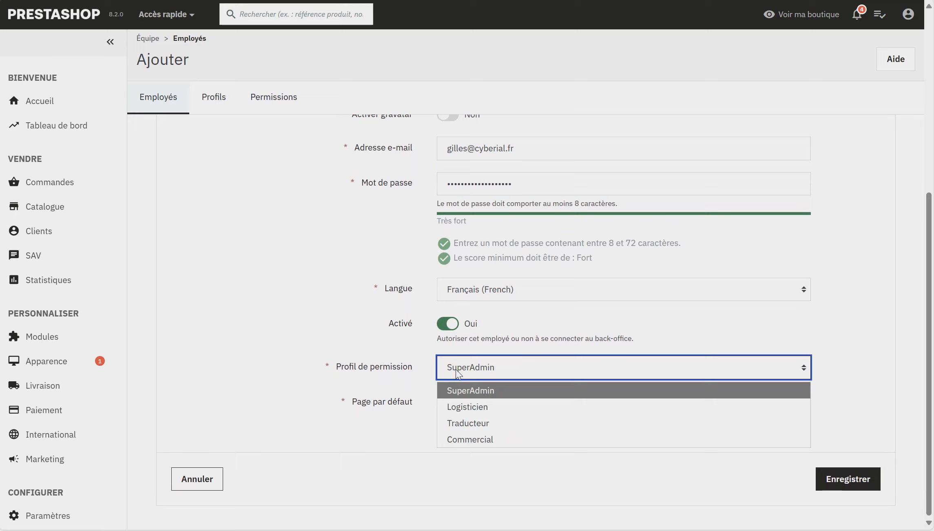
{"action": "left_click", "coordinate": [410, 469]}
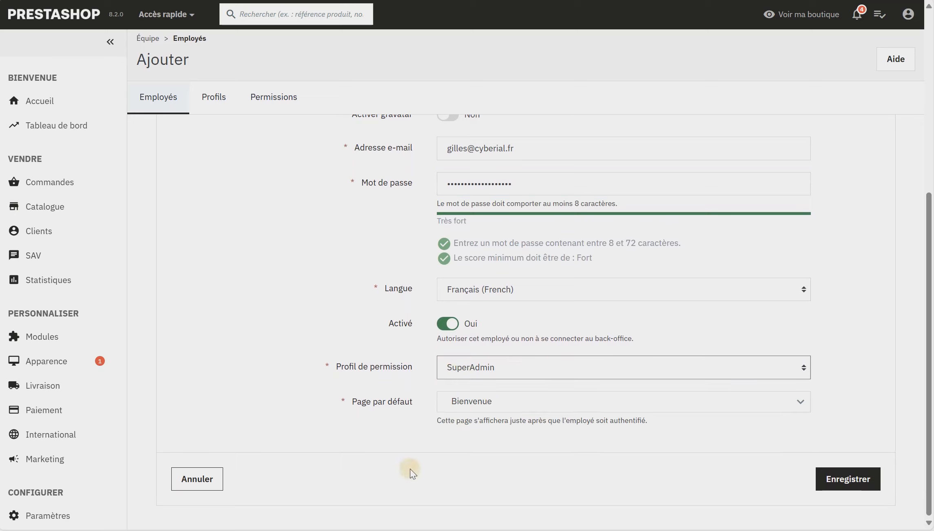
{"action": "left_click", "coordinate": [861, 493]}
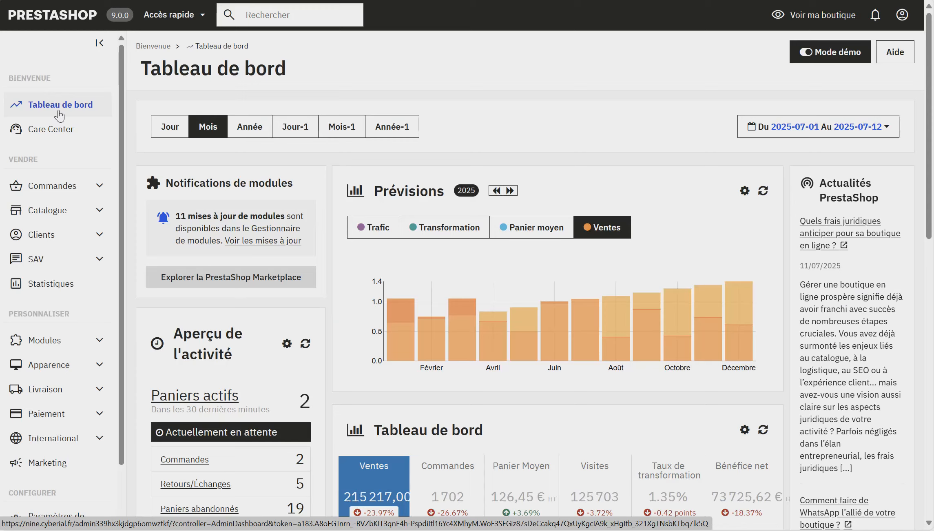
Expand Paramètres avancés in the 9.0.0 sidebar and open Équipe.
{"action": "scroll", "coordinate": [67, 259], "scroll_direction": "down", "scroll_amount": 2}
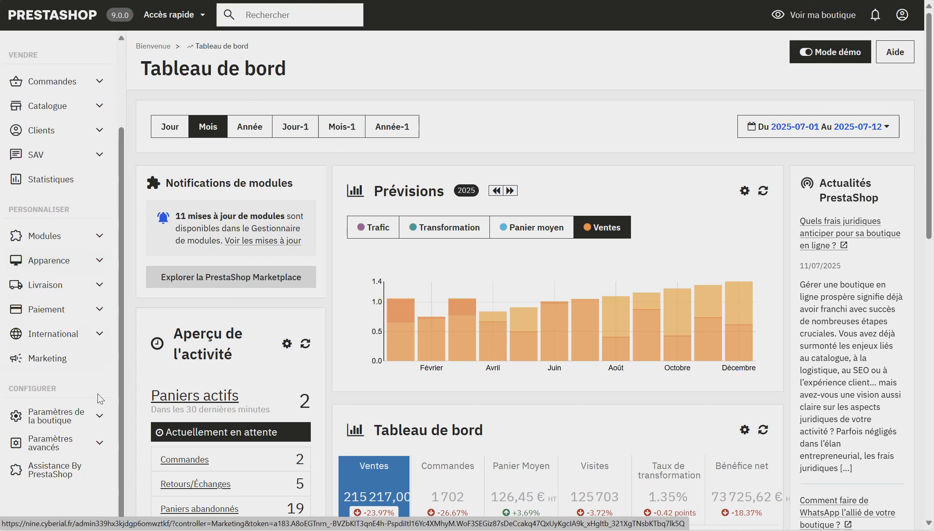
{"action": "left_click", "coordinate": [102, 445]}
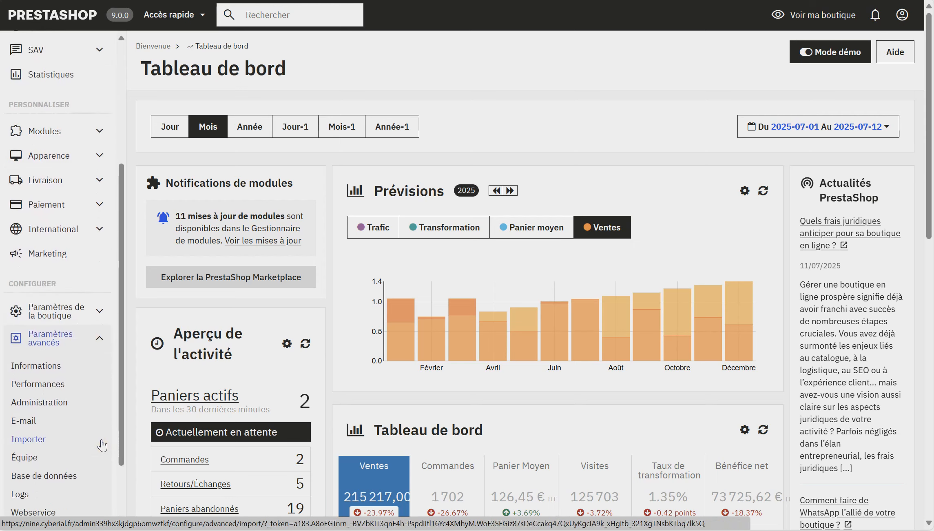
{"action": "left_click", "coordinate": [50, 460]}
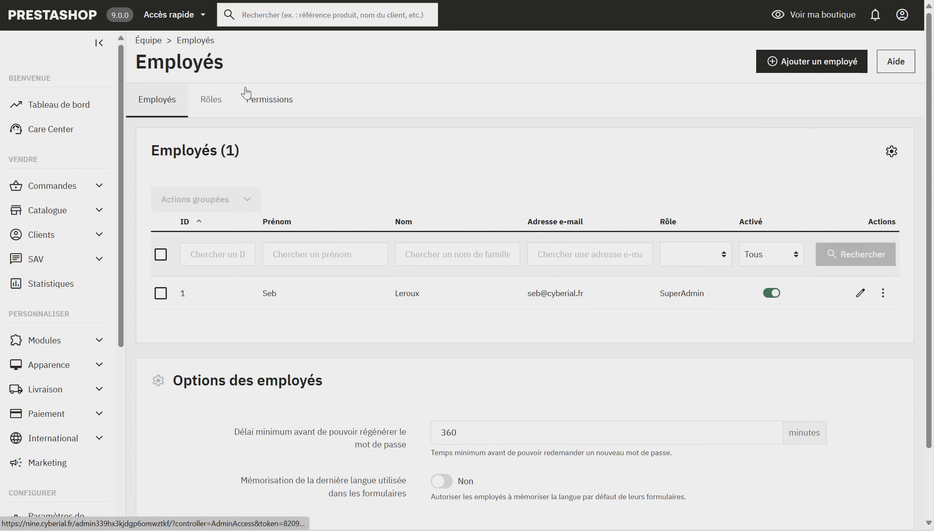
Start a new employee, enter their first and last name, and paste the password.
{"action": "left_click", "coordinate": [809, 66]}
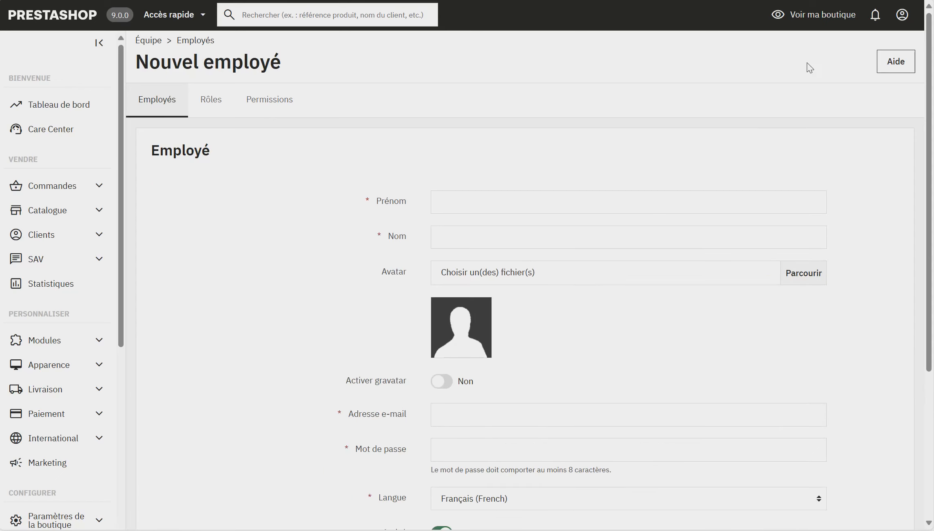
{"action": "left_click", "coordinate": [558, 202]}
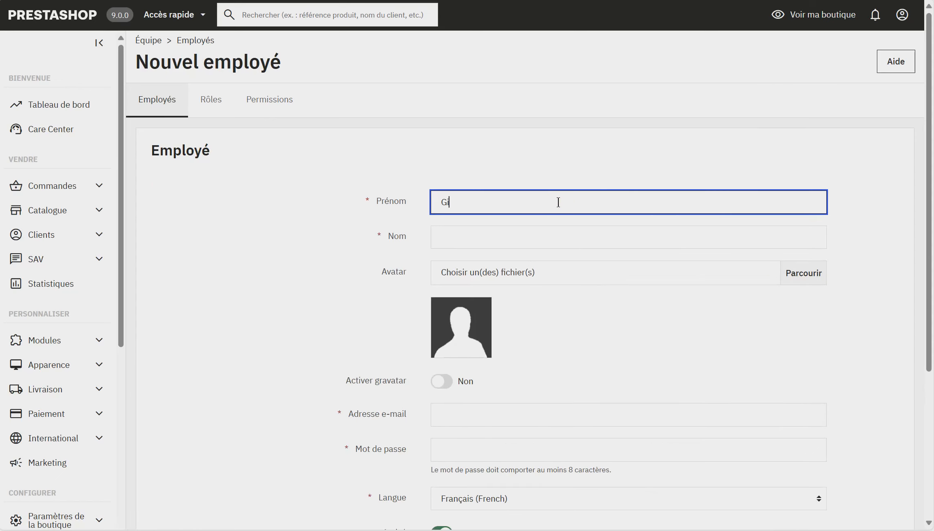
{"action": "key", "text": "Tab"}
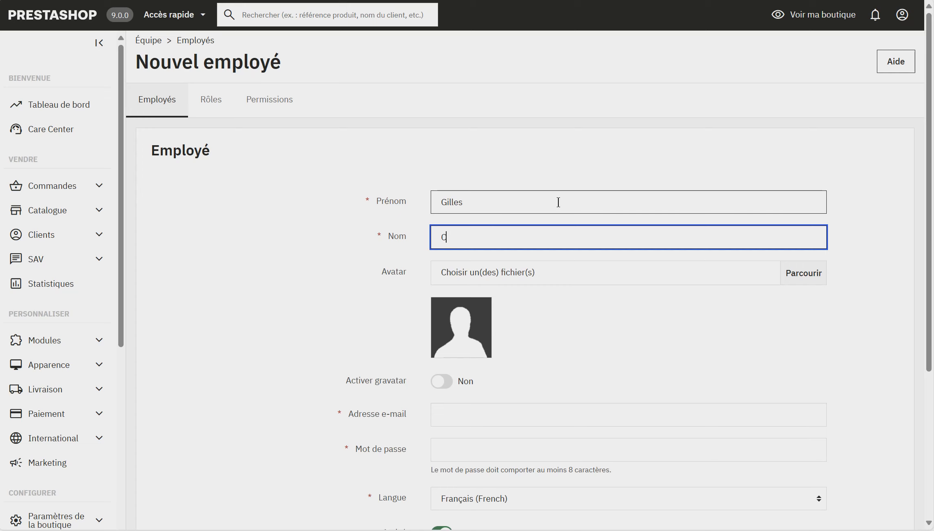
{"action": "scroll", "coordinate": [559, 202], "scroll_direction": "down", "scroll_amount": 4}
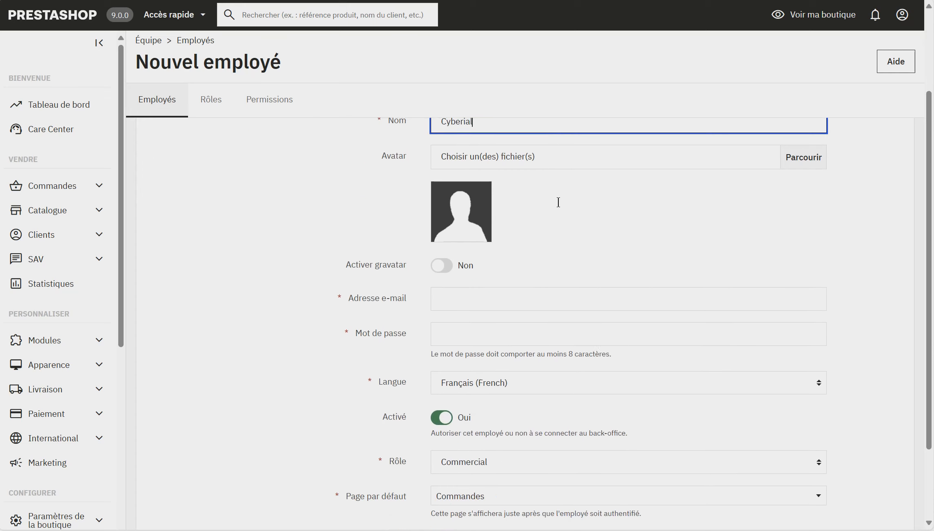
{"action": "left_click", "coordinate": [534, 244]}
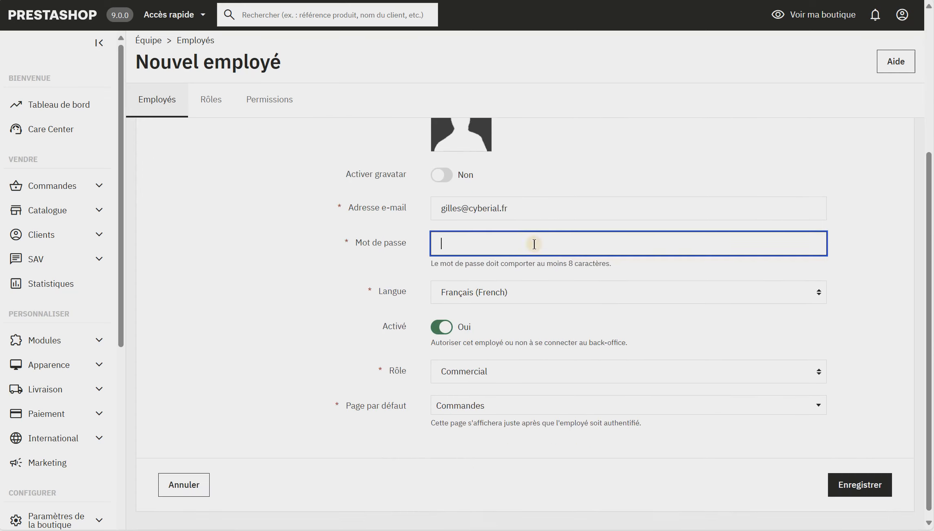
{"action": "key", "text": "ctrl+v"}
Set the Rôle to SuperAdmin and save the new employee.
{"action": "scroll", "coordinate": [534, 244], "scroll_direction": "down", "scroll_amount": 2}
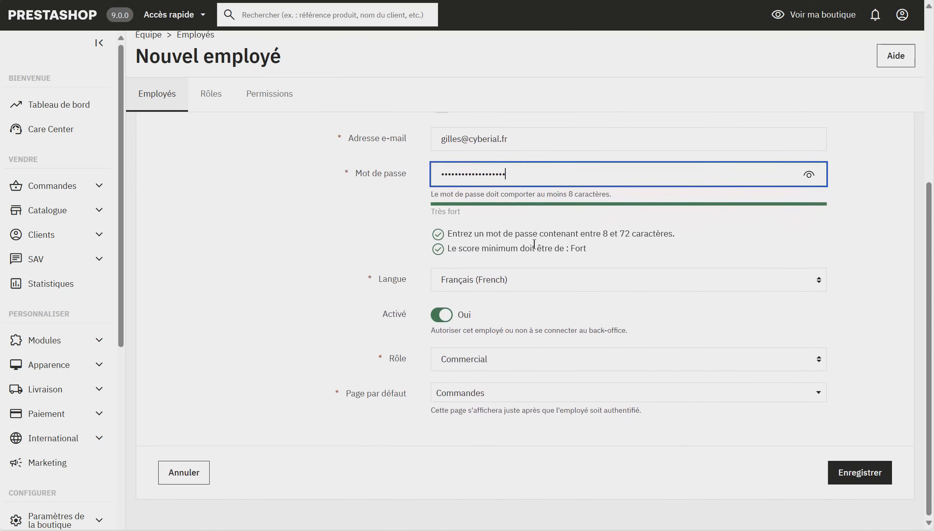
{"action": "left_click", "coordinate": [531, 369]}
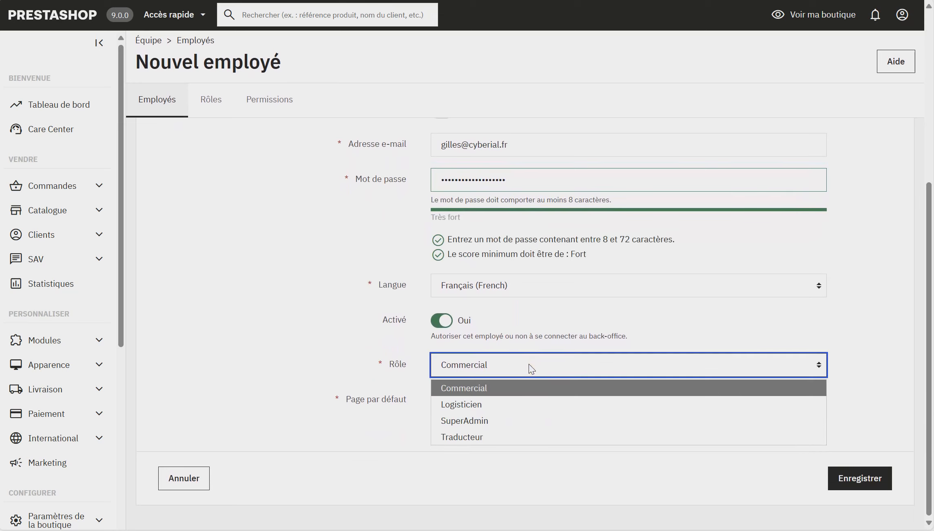
{"action": "left_click", "coordinate": [523, 419]}
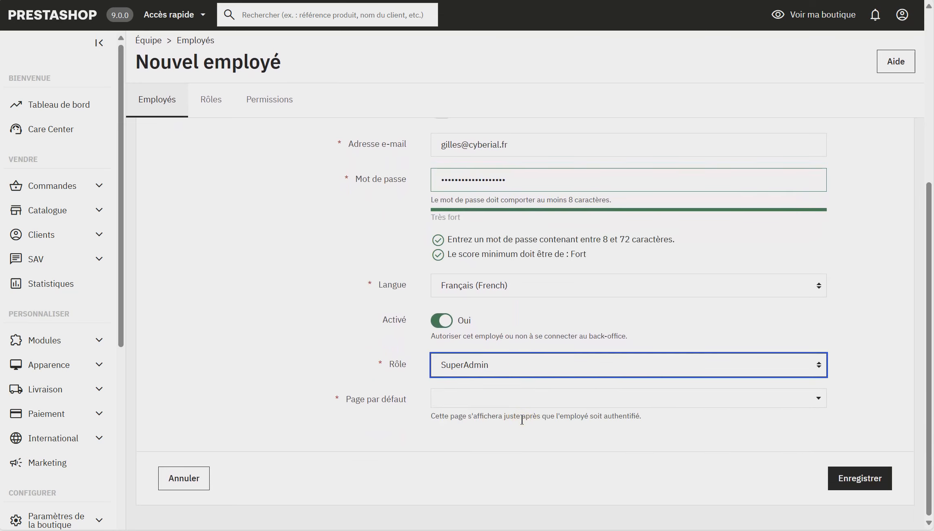
{"action": "left_click", "coordinate": [643, 401]}
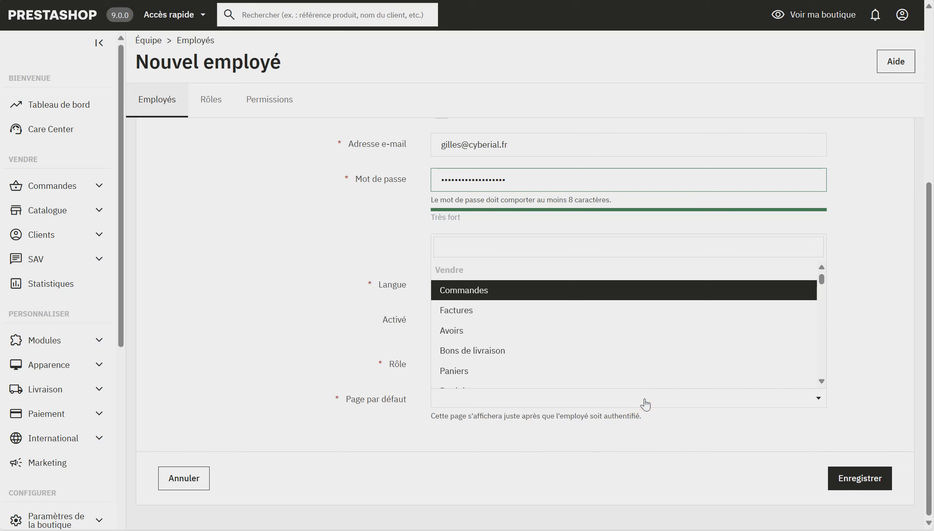
{"action": "left_click", "coordinate": [549, 297]}
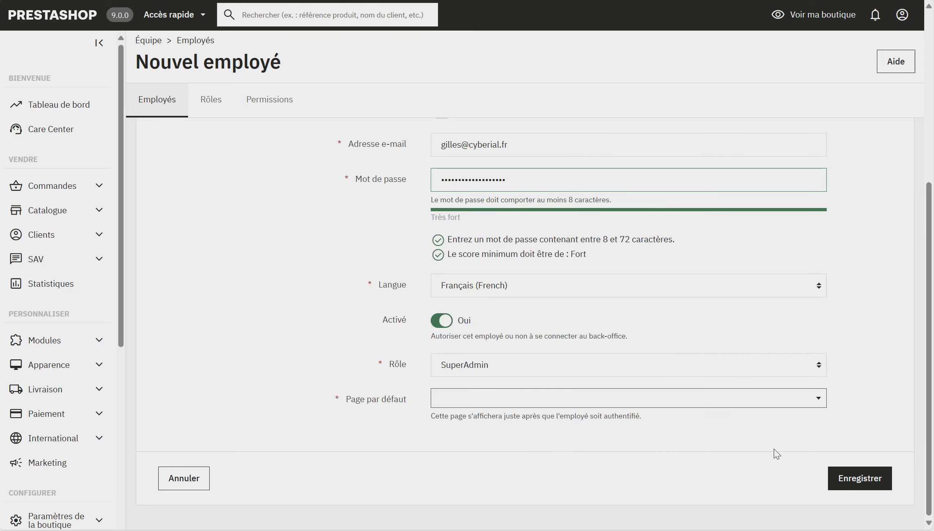
{"action": "left_click", "coordinate": [846, 473]}
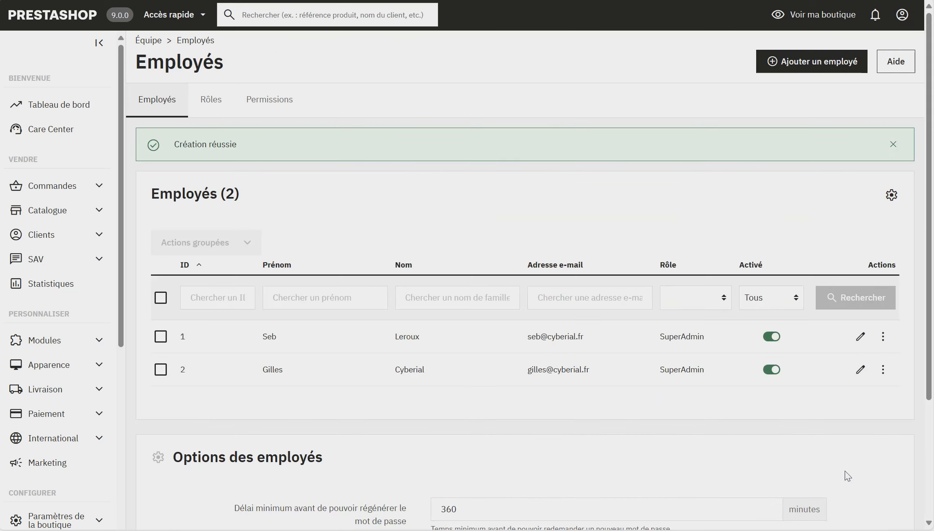